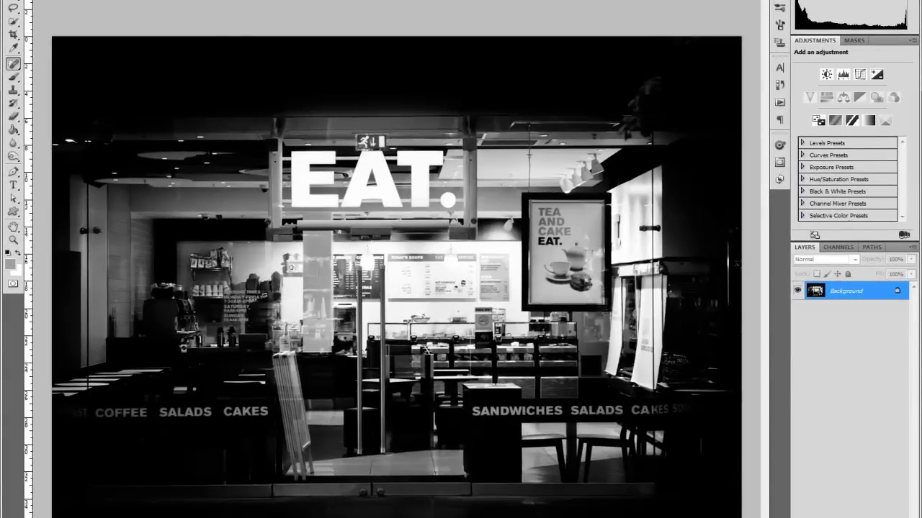
- Duplicate the Background layer within the same document, keeping the suggested name
right_click(812, 289)
left_click(842, 315)
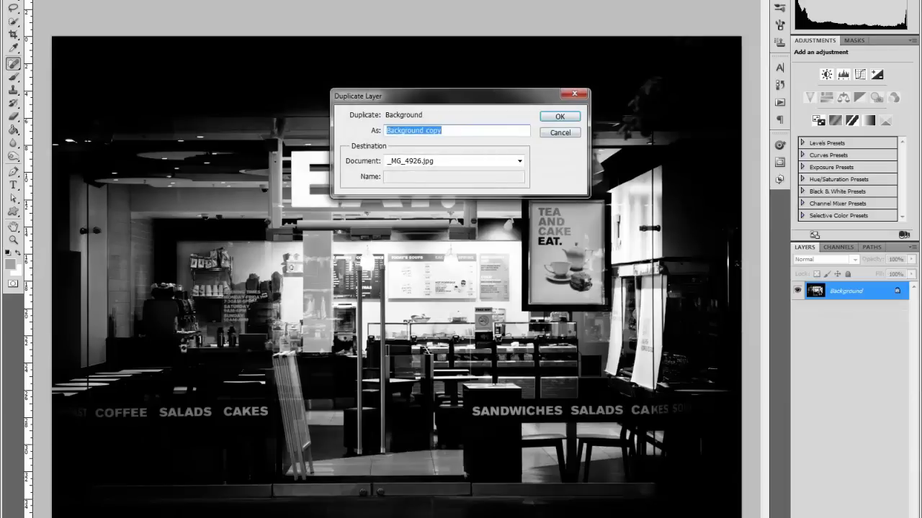
key("Return")
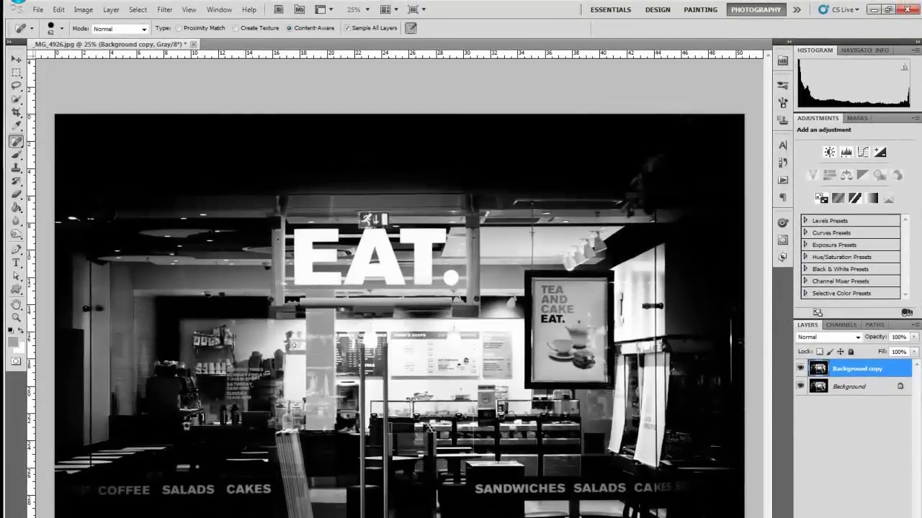
- Fill the duplicated layer with 50% Gray in Normal mode at 100% opacity
left_click(83, 10)
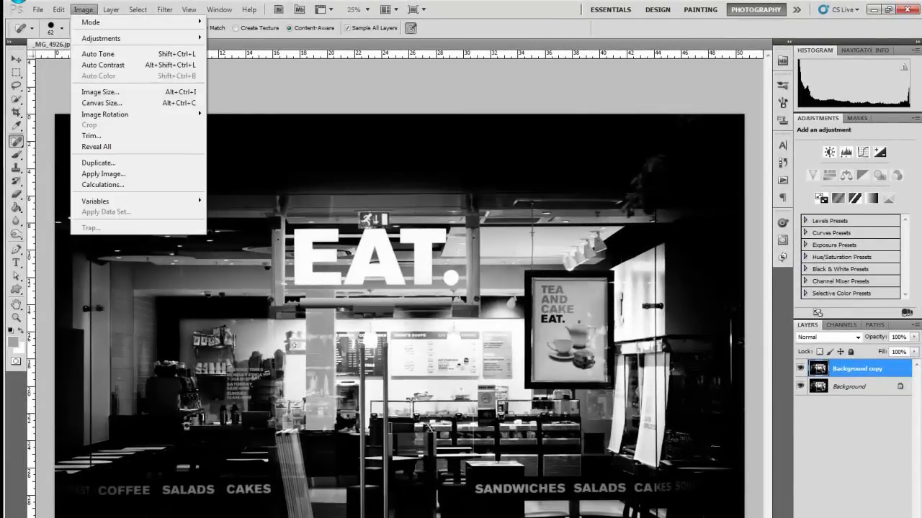
mouse_move(59, 9)
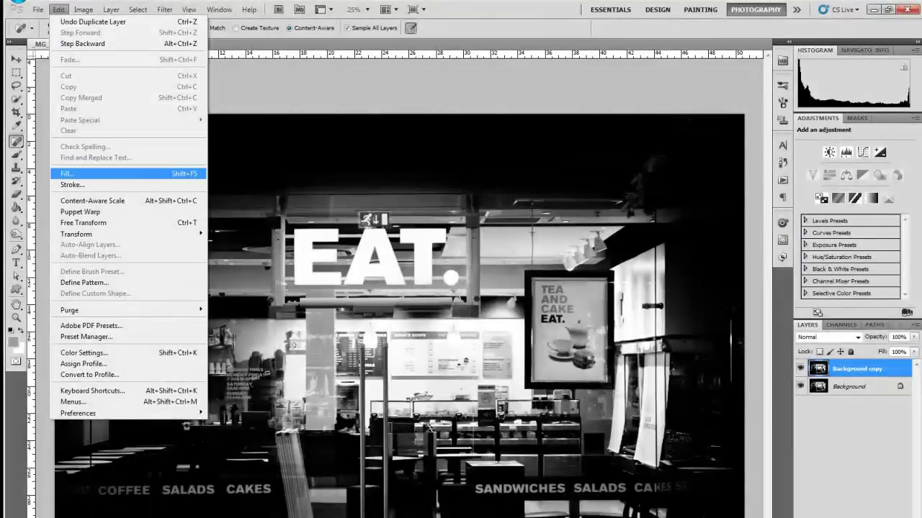
key("Return")
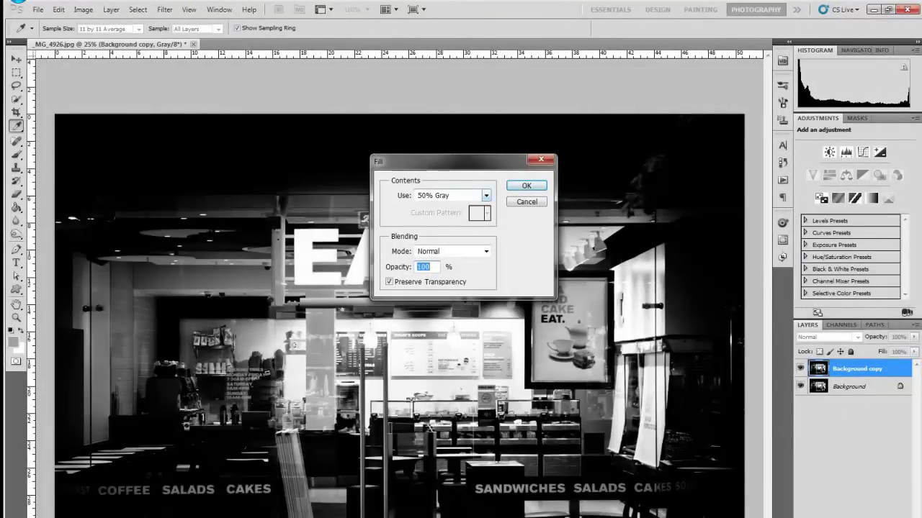
left_click(486, 195)
left_click(452, 289)
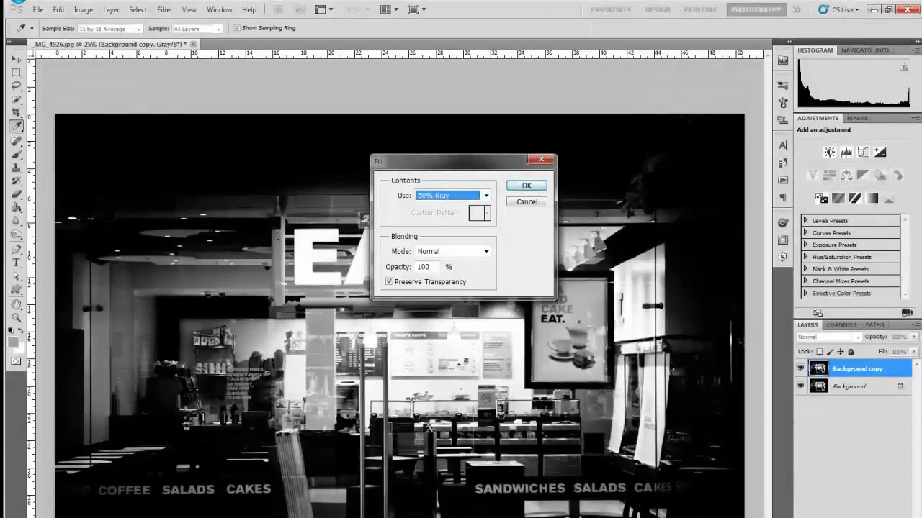
left_click(486, 251)
key("Return")
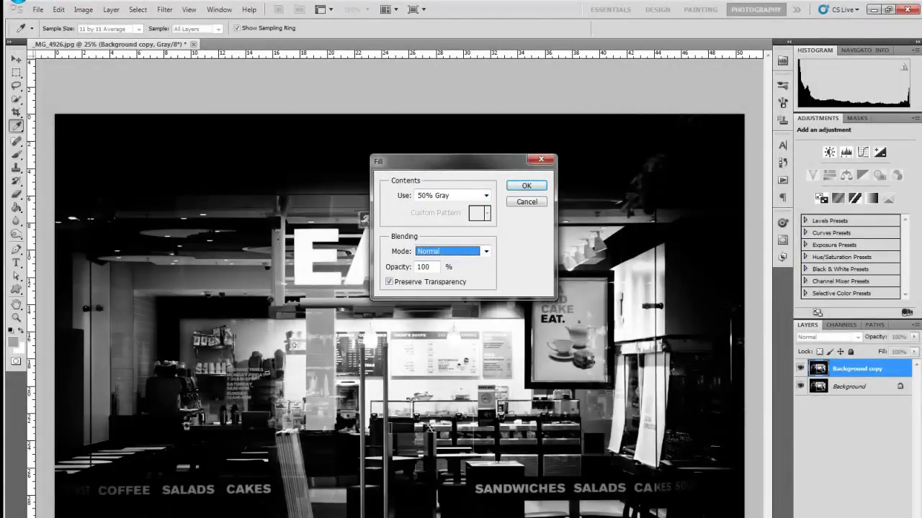
key("Return")
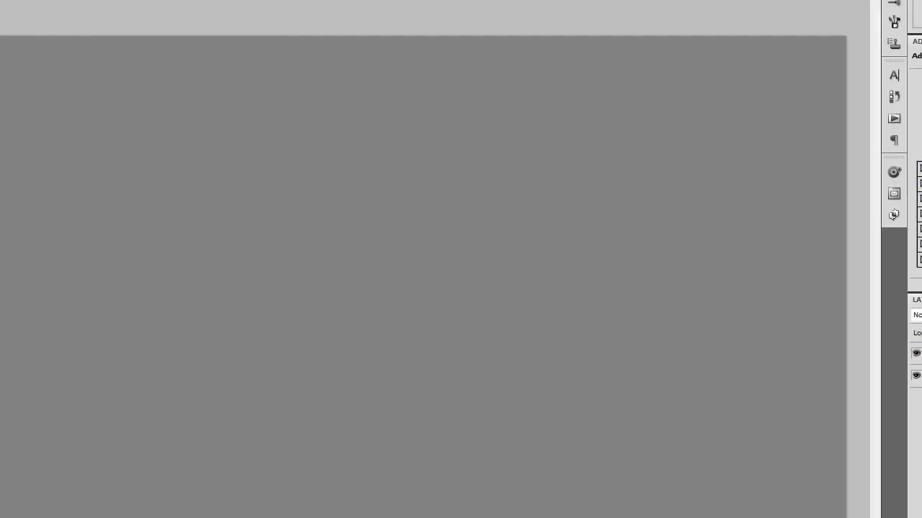
- Add Gaussian noise of 9.51% to the gray layer
left_click(122, 0)
mouse_move(189, 105)
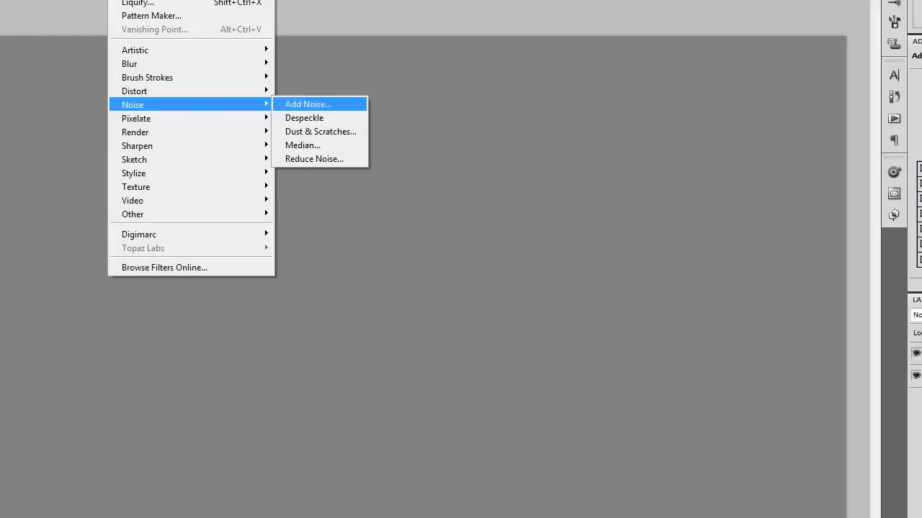
key("Return")
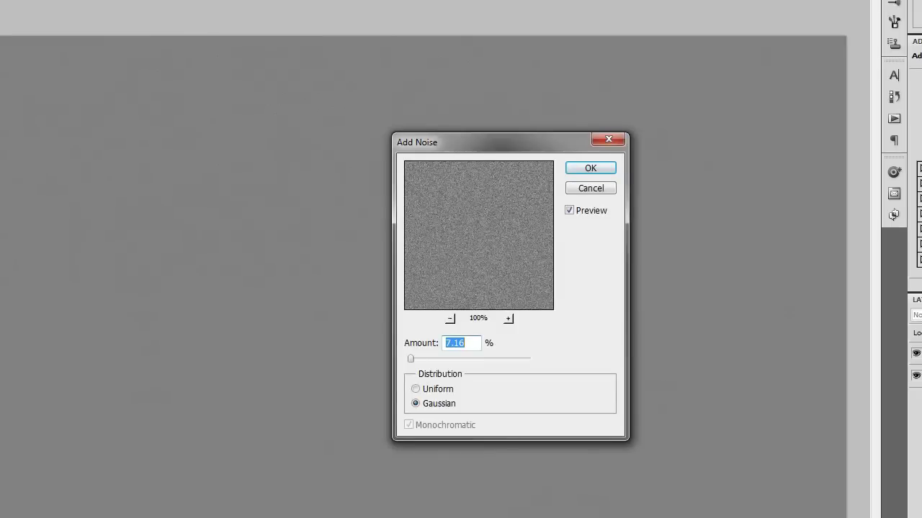
left_click_drag(502, 142, 464, 122)
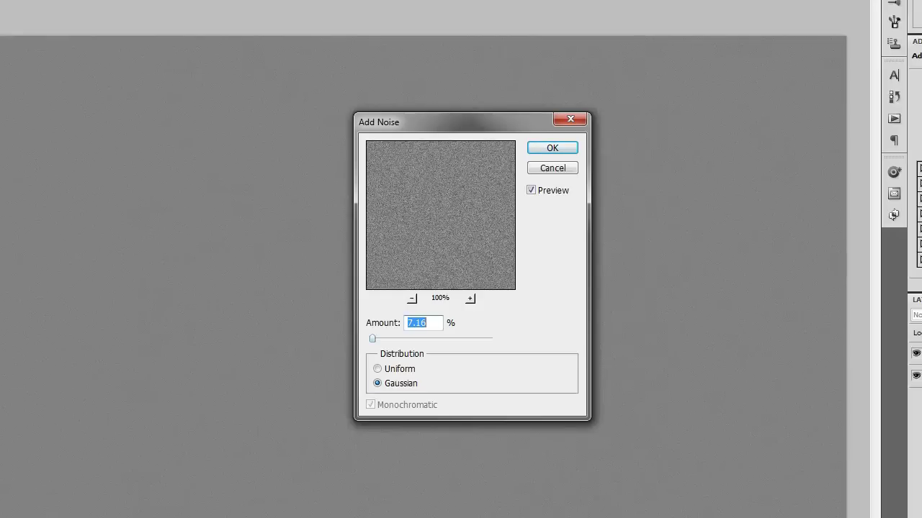
left_click_drag(373, 338, 421, 339)
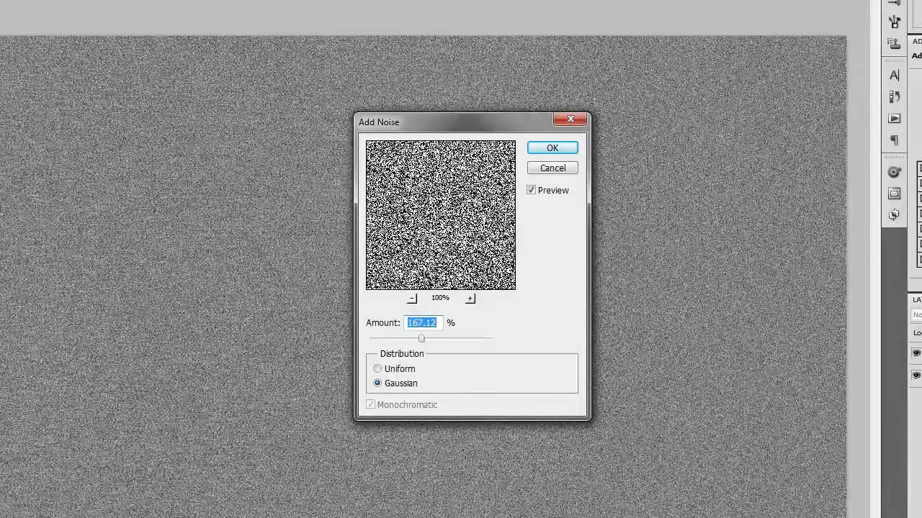
left_click_drag(421, 338, 374, 339)
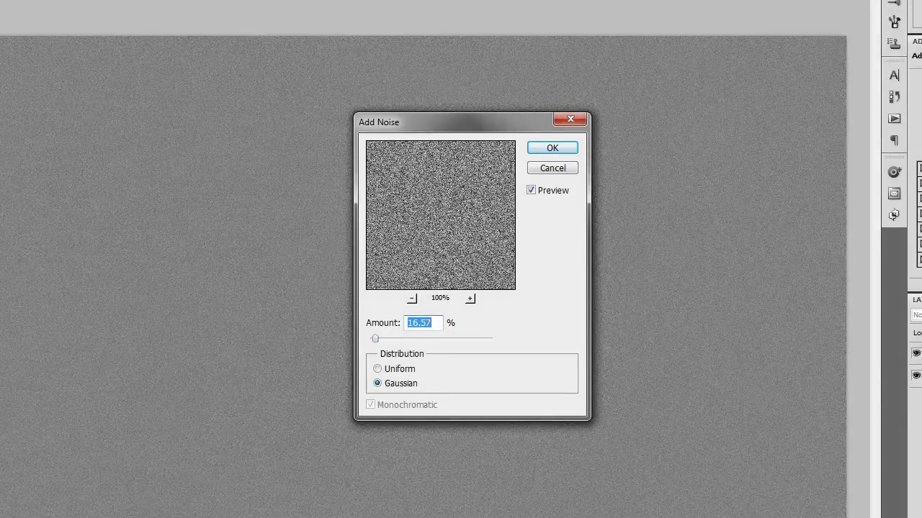
left_click_drag(375, 339, 373, 339)
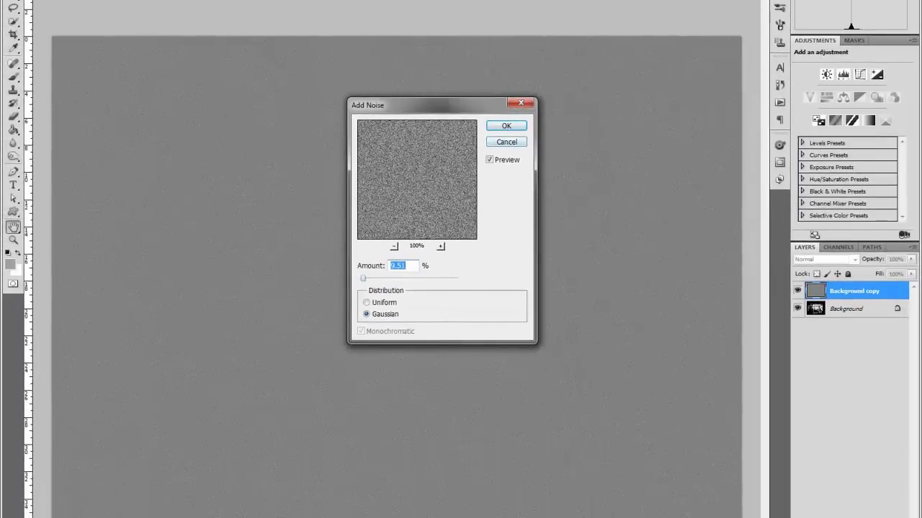
key("Return")
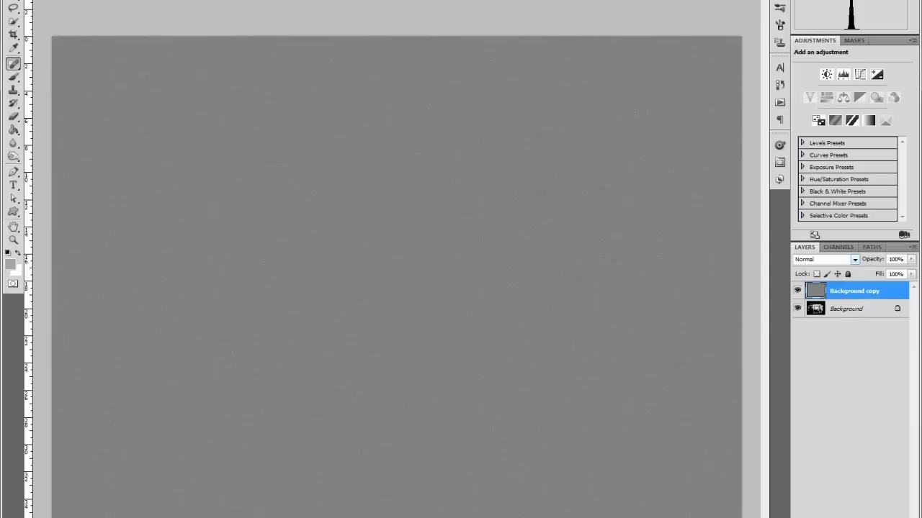
- Set the noise layer's blending mode to Linear Light and toggle its visibility to compare the grain effect
left_click(855, 259)
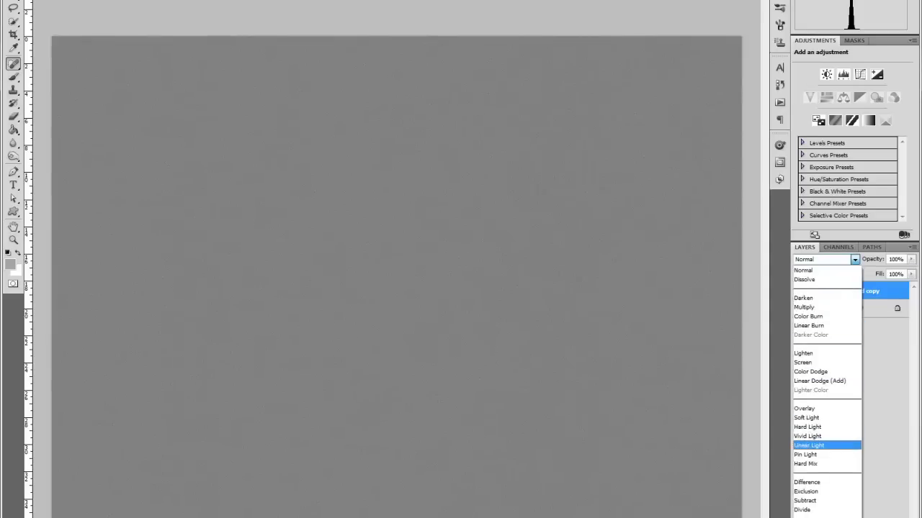
left_click(809, 445)
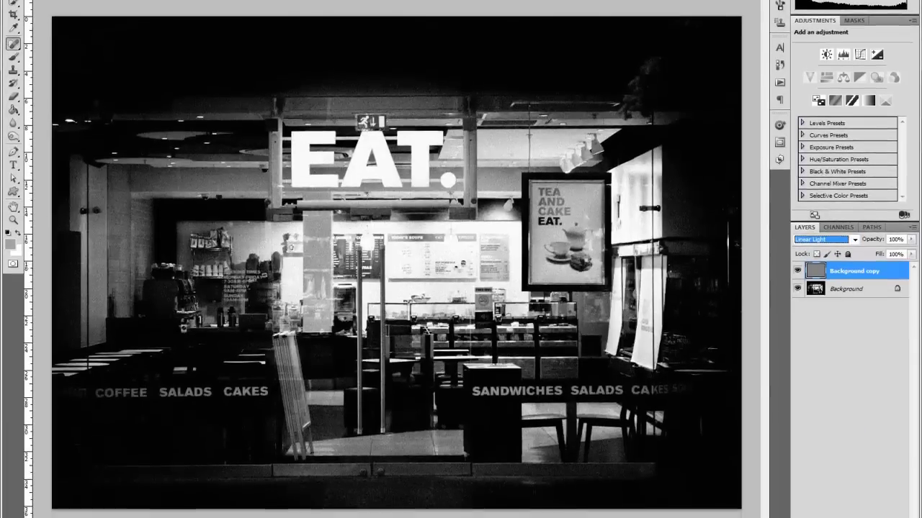
left_click(797, 291)
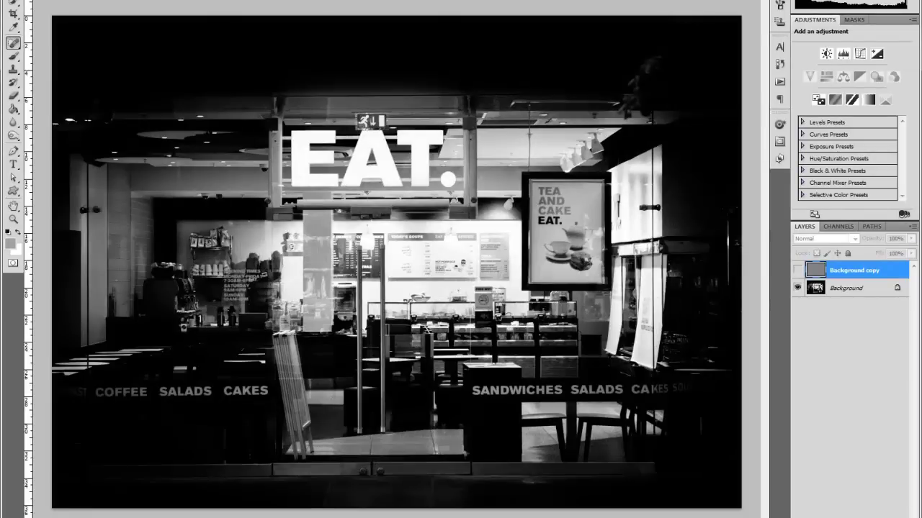
left_click(797, 270)
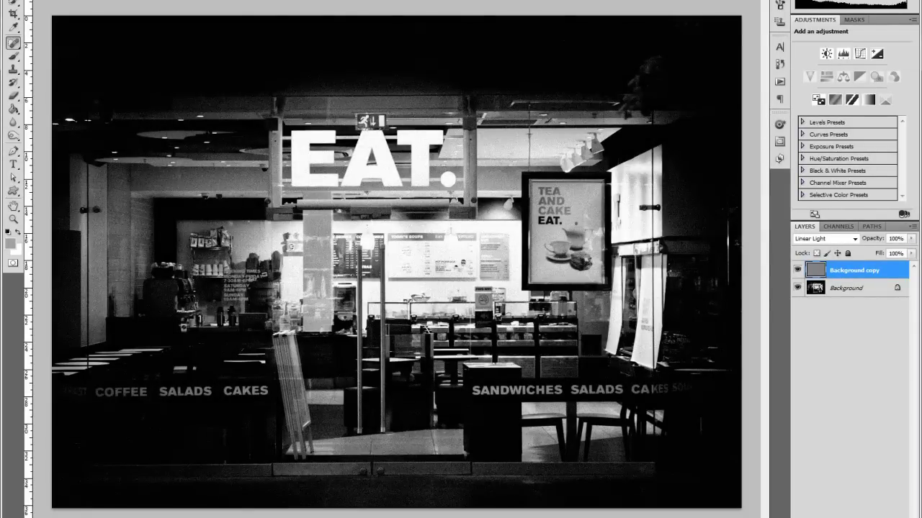
- Soften the grain by applying a Gaussian Blur with a small radius to the noise layer
key("alt+t")
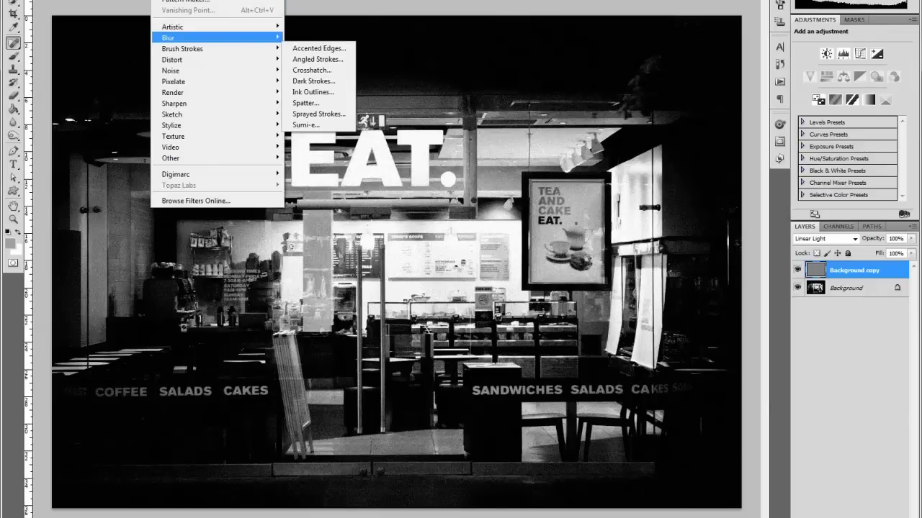
key("Right")
key("Down")
key("Down")
key("Down")
key("Down")
key("Return")
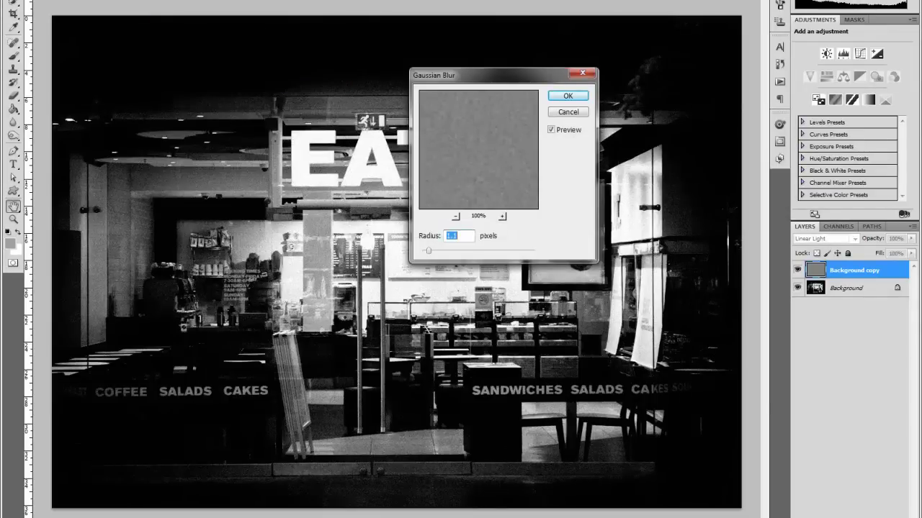
type("28")
left_click_drag(479, 250, 430, 250)
double_click(447, 235)
key("Return")
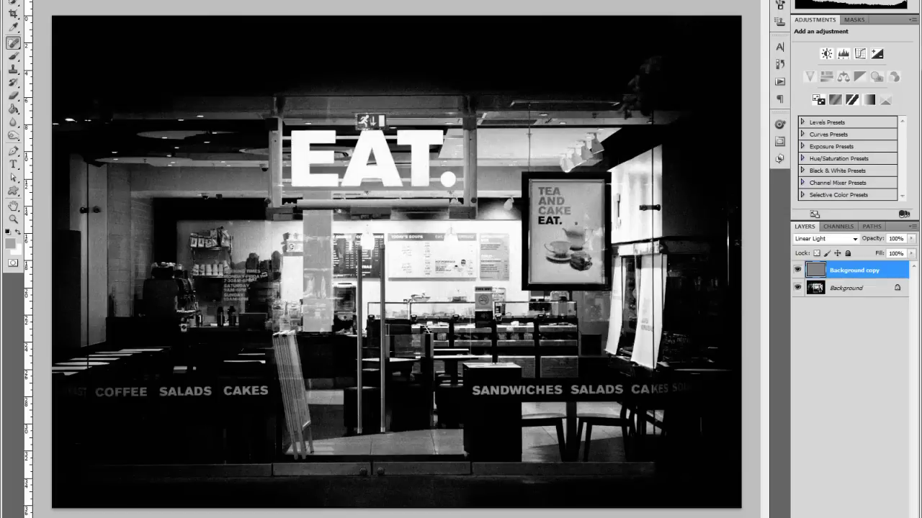
- Hide and show the blurred noise layer to compare the photo with and without grain
left_click(797, 270)
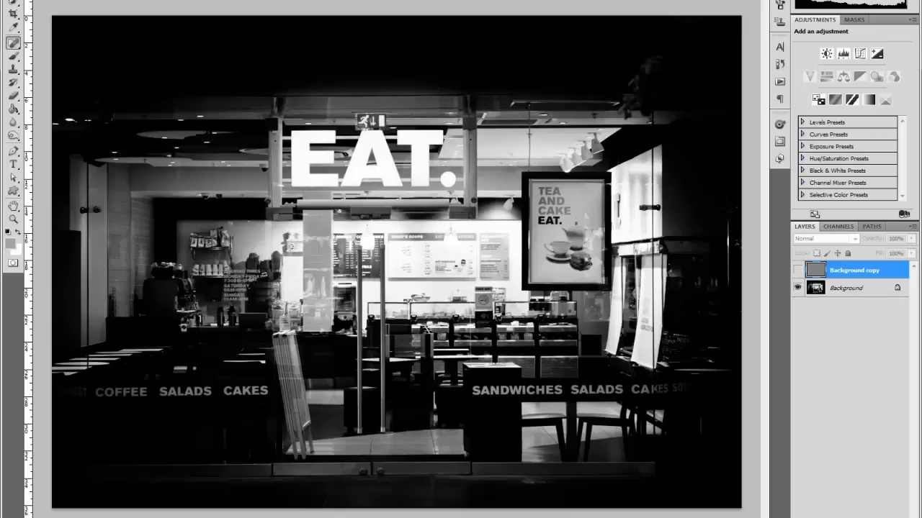
left_click(796, 270)
key("alt+shift+j")
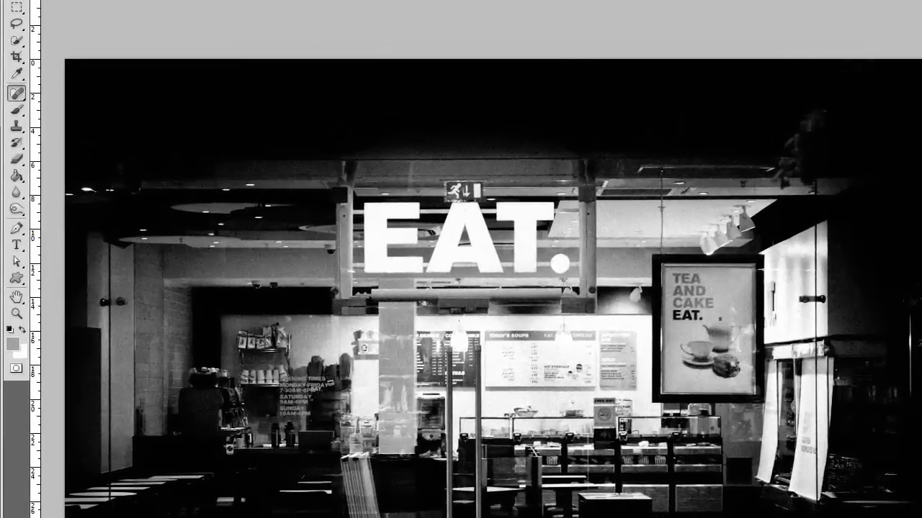
- Enlarge the noise layer well beyond the canvas edges with Free Transform and recentre it over the photo
key("z")
right_click(434, 314)
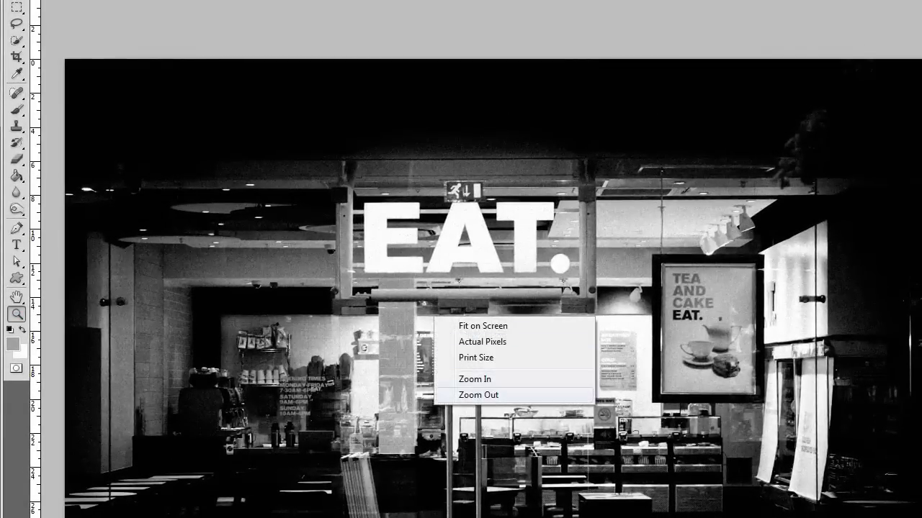
left_click(504, 391)
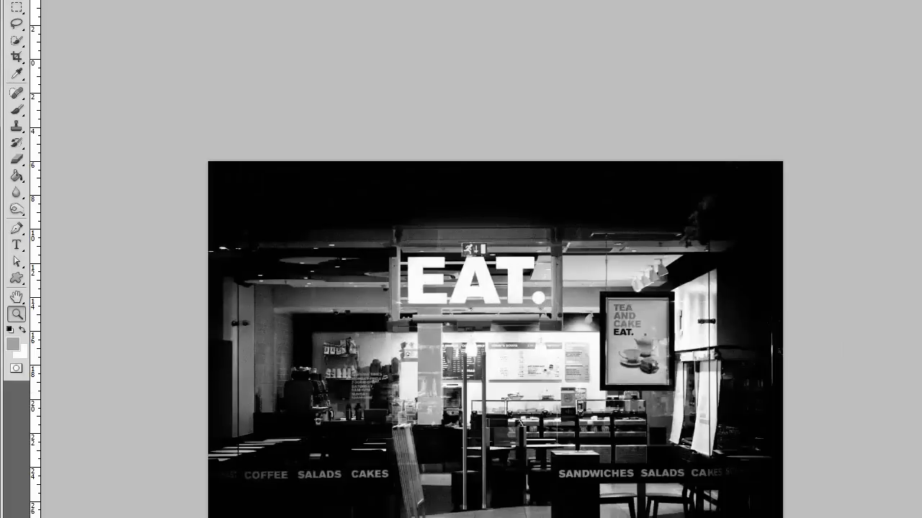
key("alt+e")
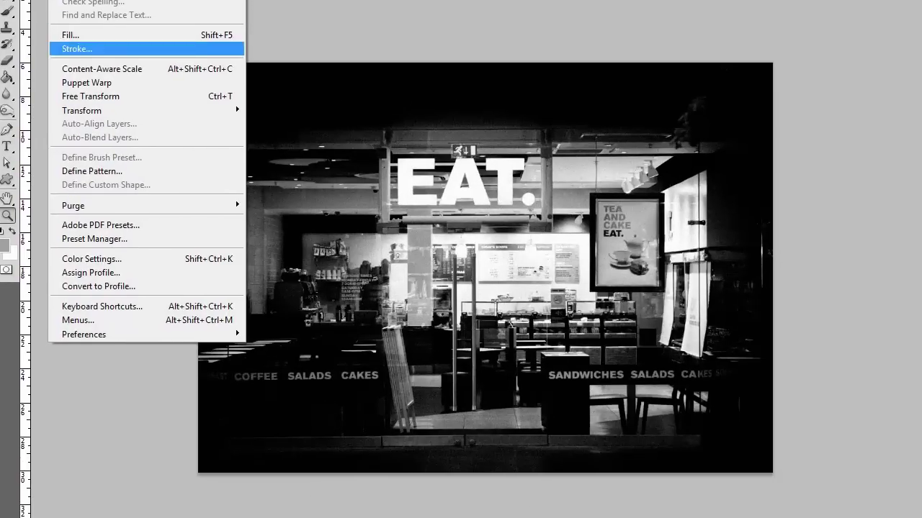
key("Down")
key("Down")
key("Down")
key("Return")
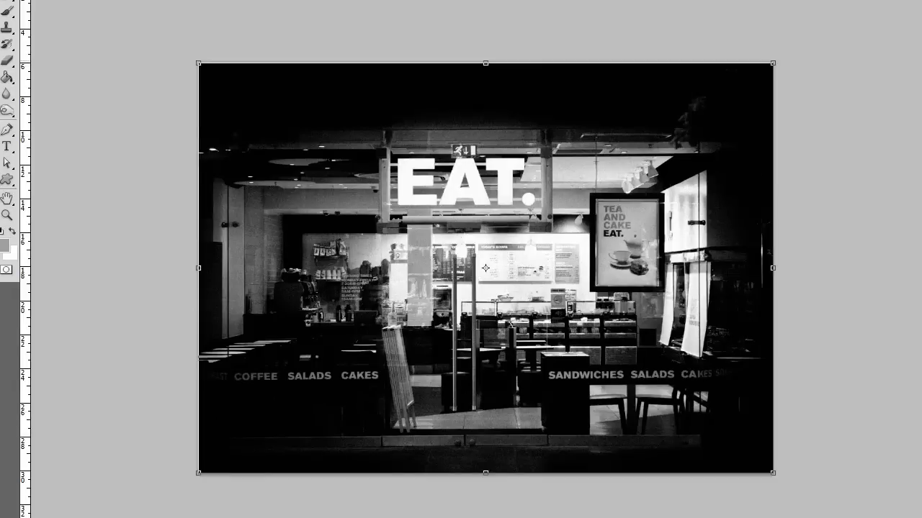
left_click_drag(198, 62, 61, 0)
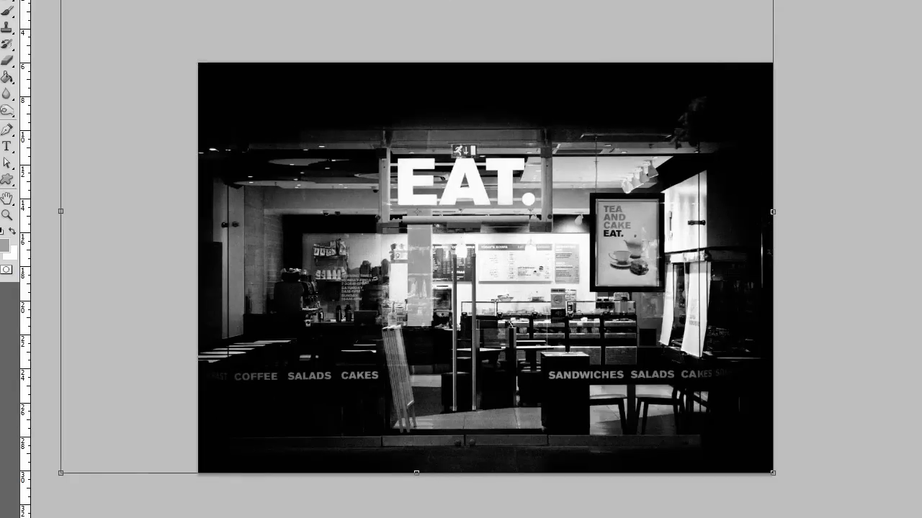
left_click_drag(416, 211, 489, 271)
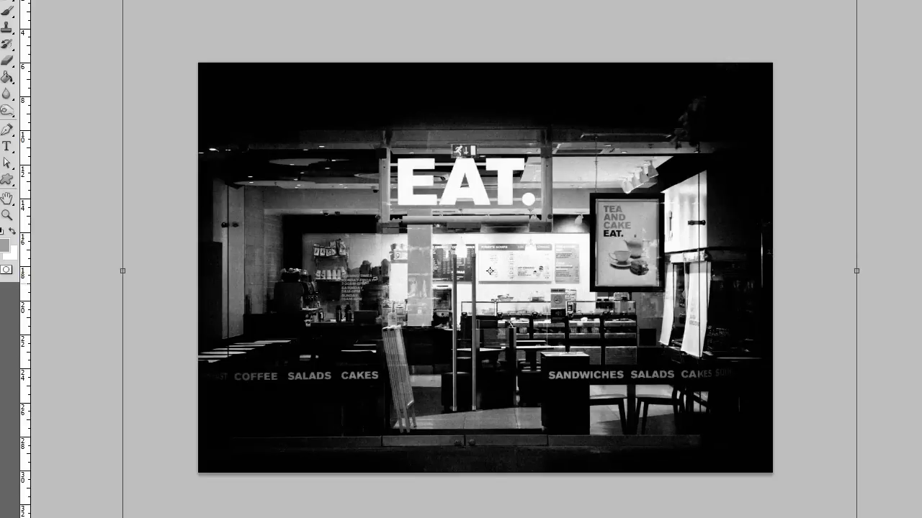
key("z")
key("Return")
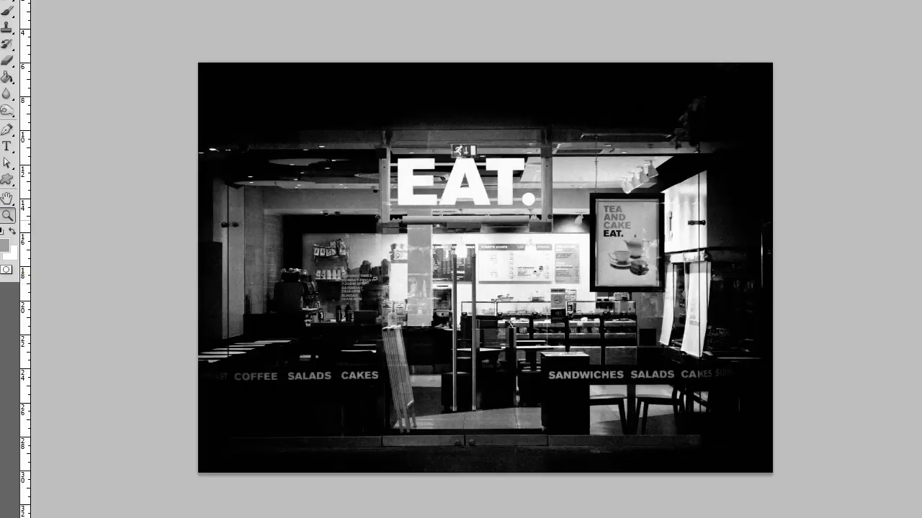
- Lower the noise layer's fill to 58% and toggle its visibility to check the weaker grain
right_click(425, 221)
left_click(449, 284)
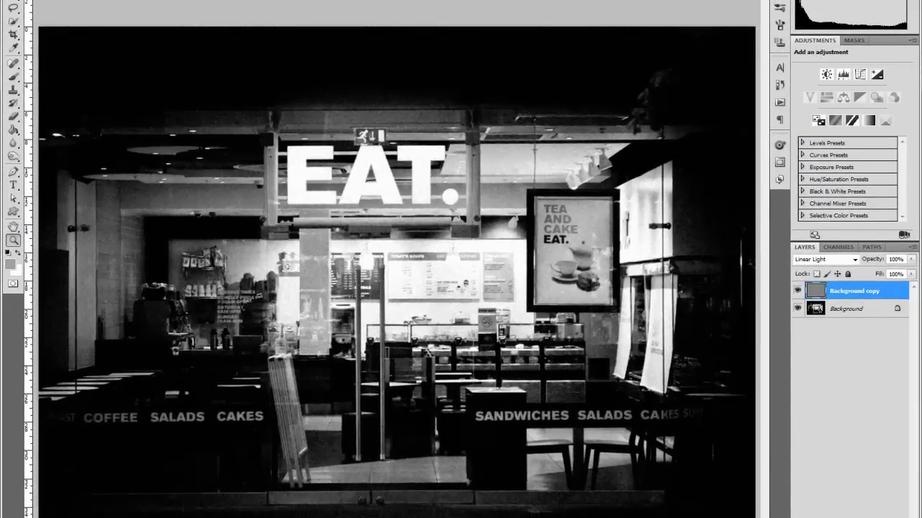
left_click(912, 274)
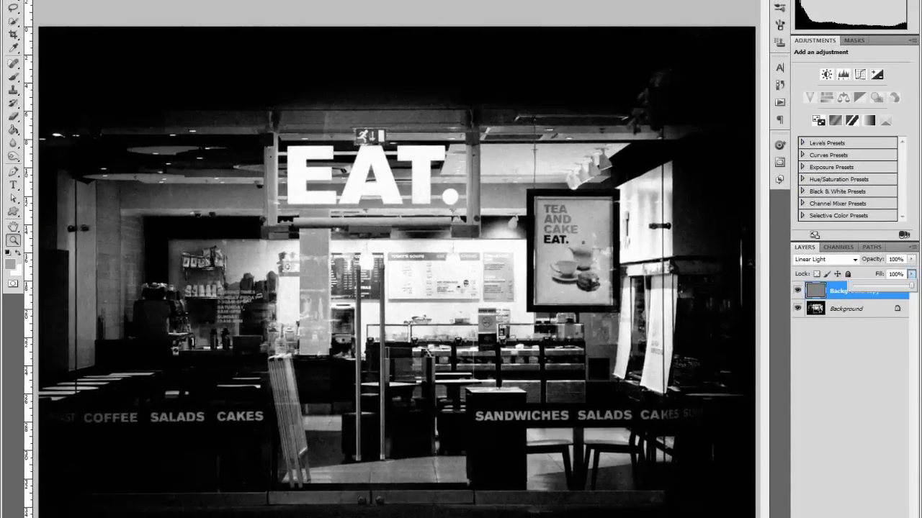
left_click_drag(911, 285, 887, 286)
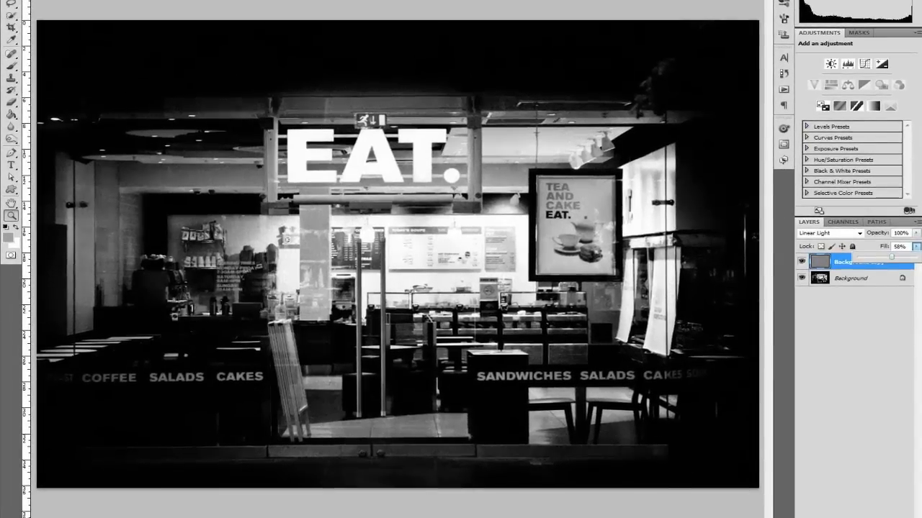
left_click(797, 290)
left_click(801, 262)
key("shift+alt+j")
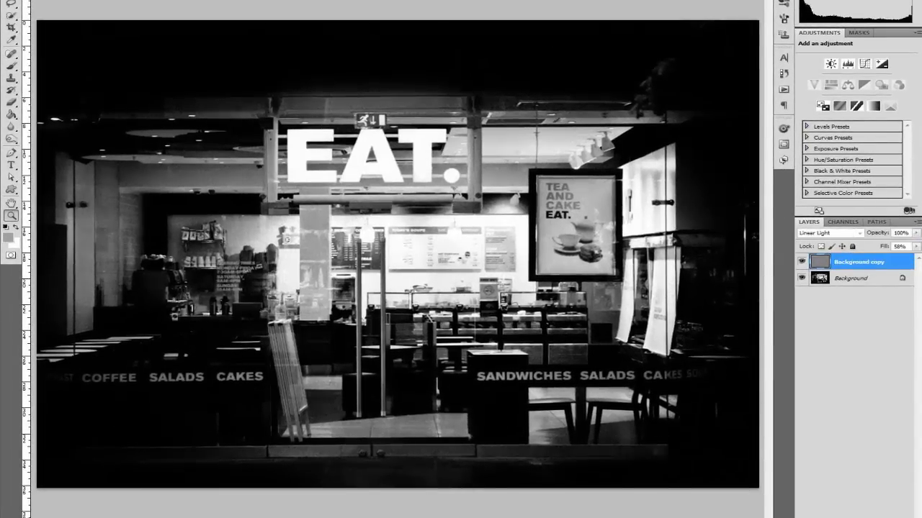